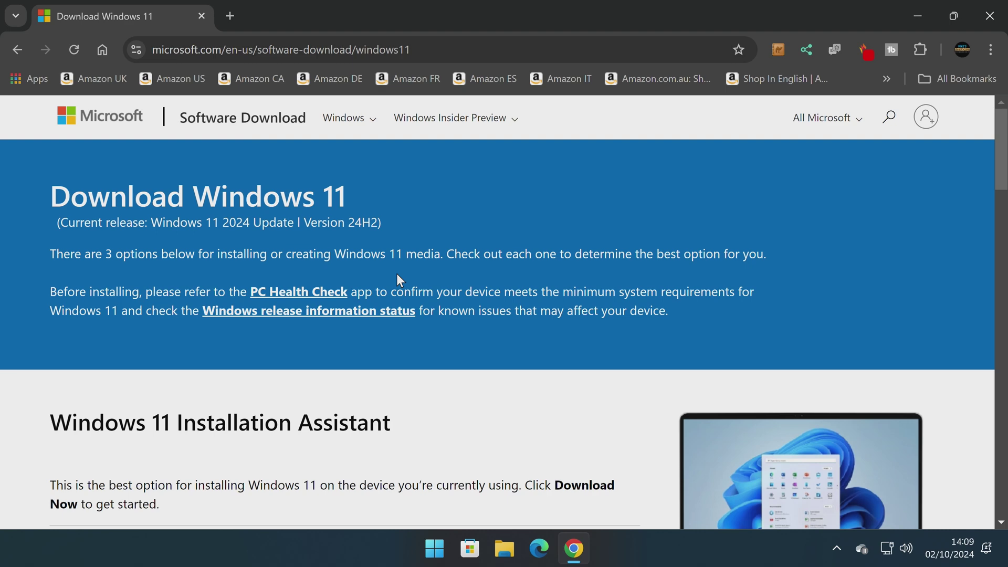
Step: Scroll down to the Installation Assistant prerequisites: Windows 10/11 licence, version 2004 or higher, 9 GB free
{"action": "scroll", "coordinate": [397, 275], "scroll_direction": "down", "scroll_amount": 6}
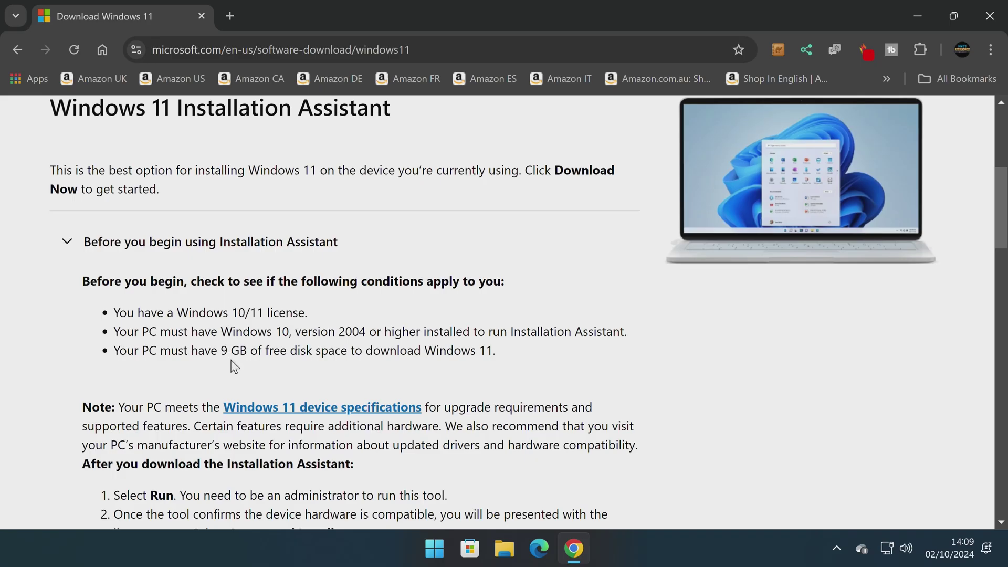
Step: Scroll down to the after-download steps: Run, Accept and Install, Restart Now
{"action": "scroll", "coordinate": [314, 412], "scroll_direction": "down", "scroll_amount": 3}
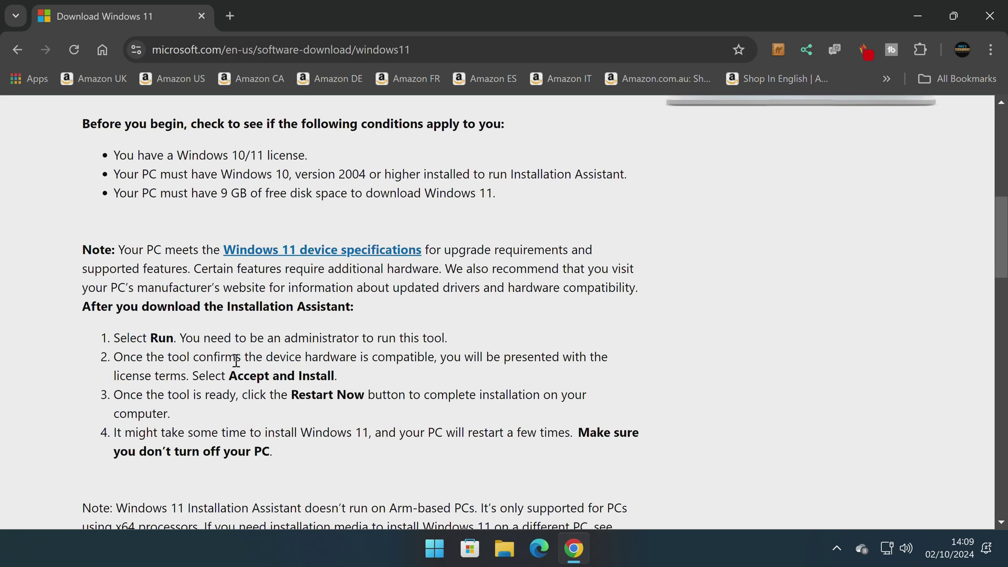
Step: Save Windows11InstallationAssistant.exe (4.0 MB) to the desktop and minimise Chrome
{"action": "scroll", "coordinate": [236, 361], "scroll_direction": "up", "scroll_amount": 7}
{"action": "scroll", "coordinate": [231, 357], "scroll_direction": "down", "scroll_amount": 9}
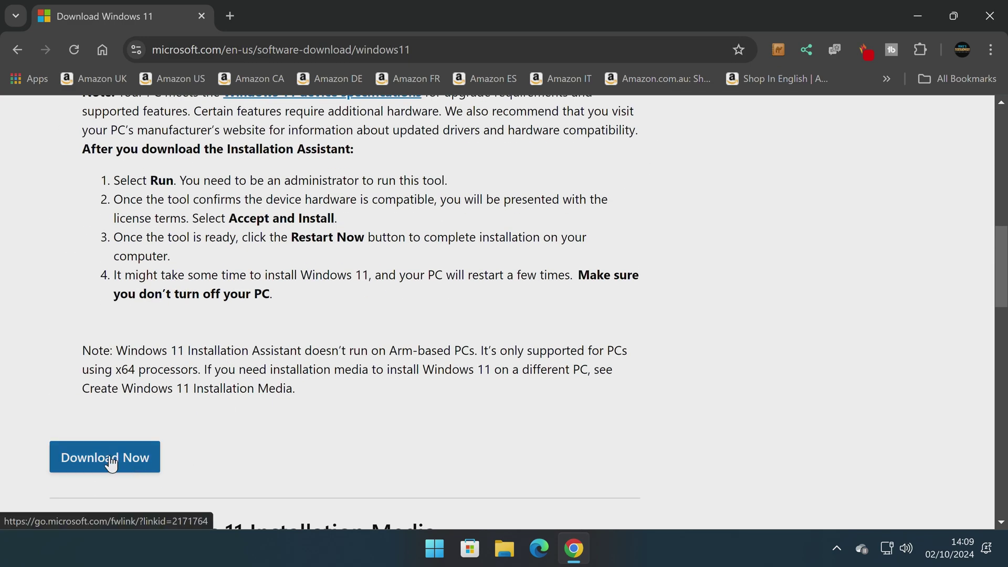
{"action": "left_click", "coordinate": [111, 464]}
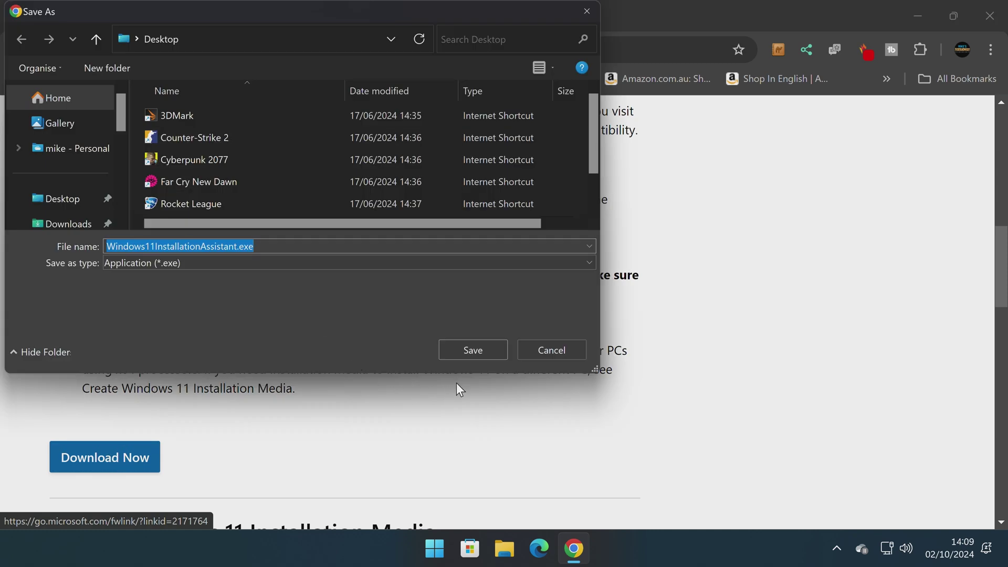
{"action": "left_click", "coordinate": [458, 349]}
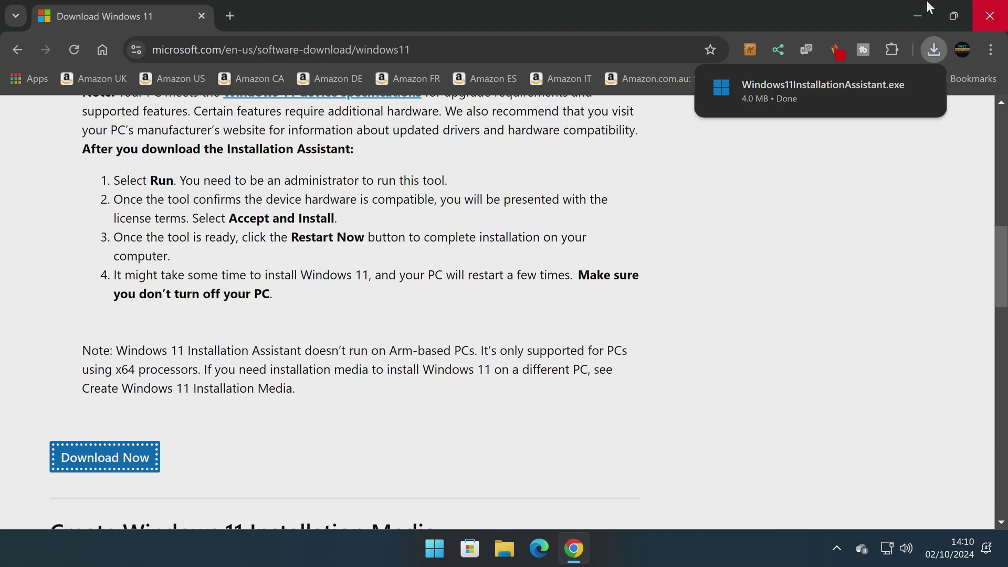
{"action": "left_click", "coordinate": [914, 7]}
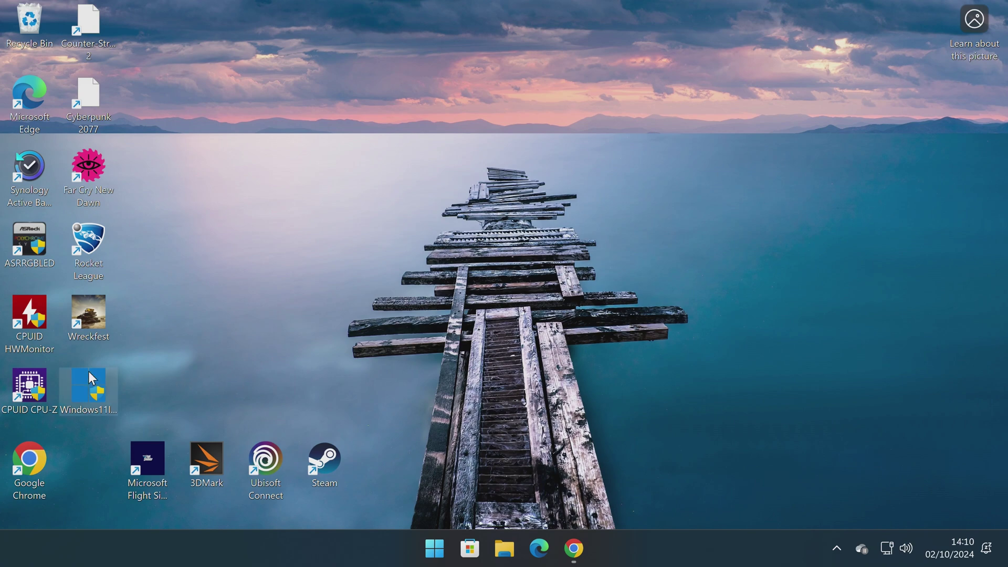
Step: Run Windows11InstallationAssistant from the desktop and approve the User Account Control prompt
{"action": "double_click", "coordinate": [91, 387]}
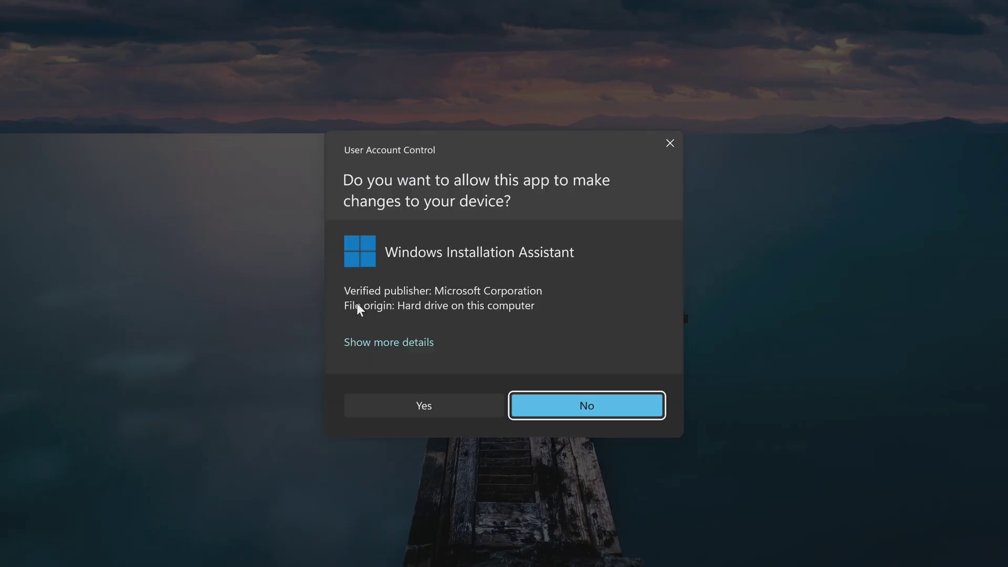
{"action": "left_click", "coordinate": [423, 412]}
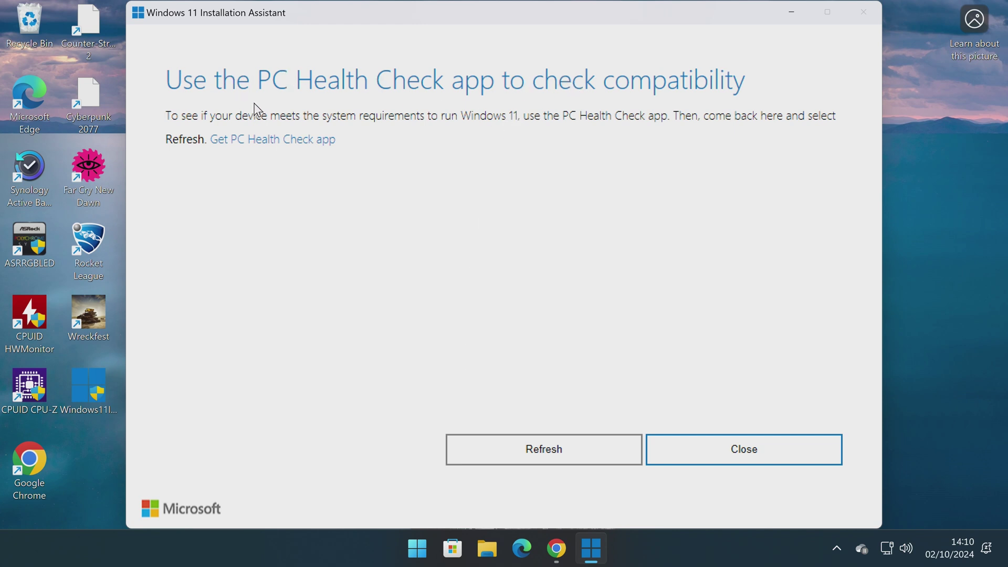
Step: Save WindowsPCHealthCheckSetup.msi to the desktop, then move the assistant aside and select the installer
{"action": "left_click", "coordinate": [261, 140]}
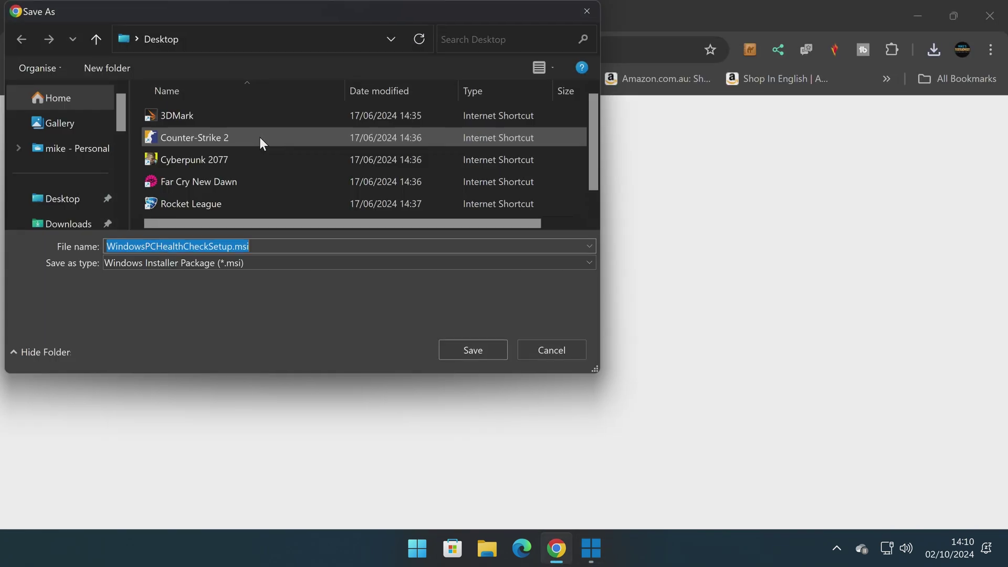
{"action": "left_click", "coordinate": [465, 354]}
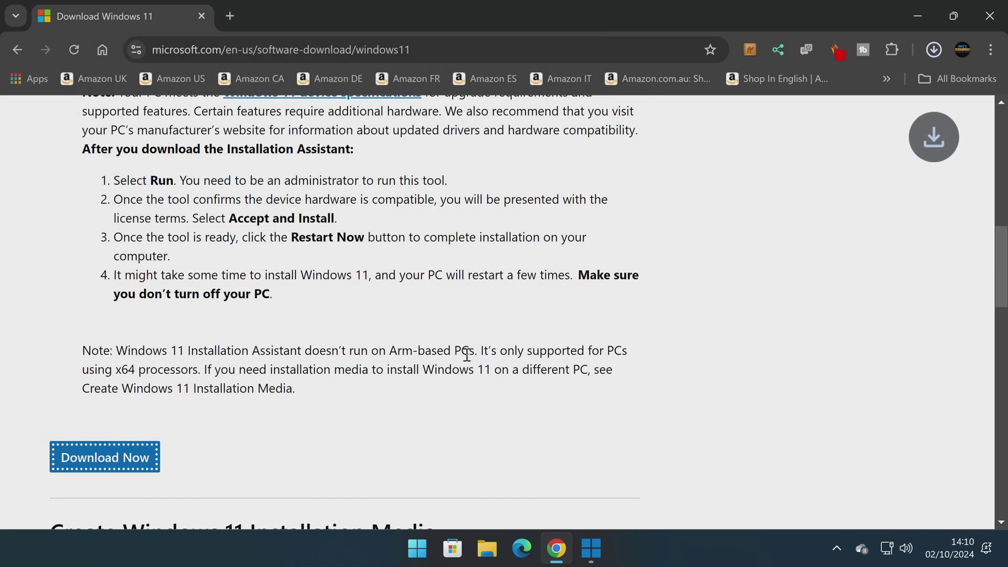
{"action": "left_click", "coordinate": [918, 12]}
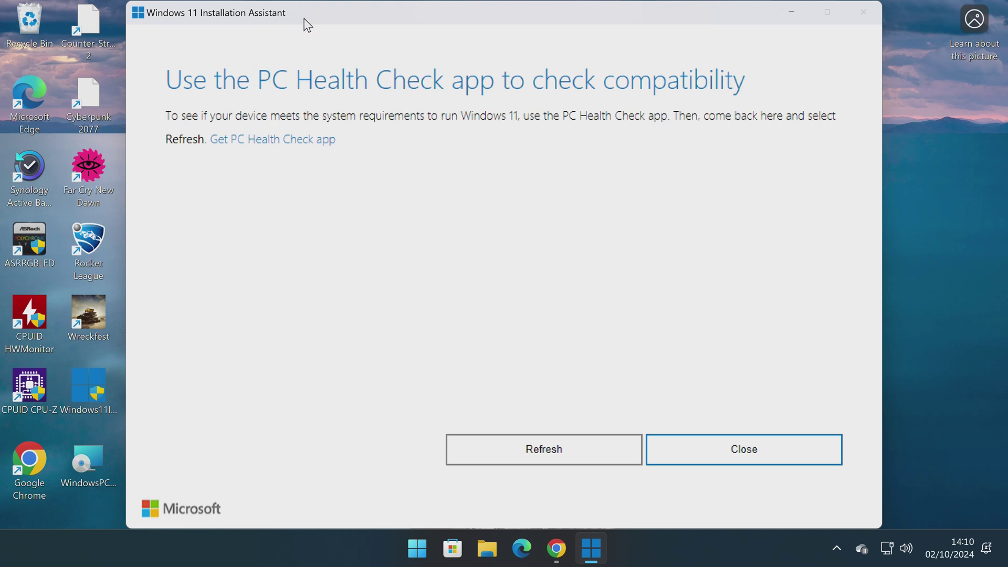
{"action": "left_click_drag", "start_coordinate": [305, 19], "coordinate": [405, 40]}
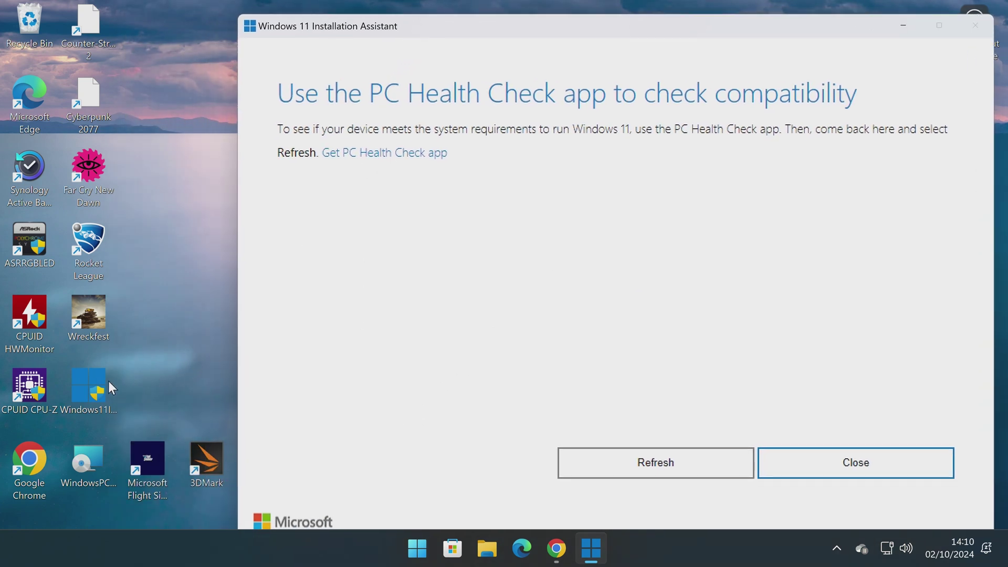
{"action": "left_click", "coordinate": [86, 452]}
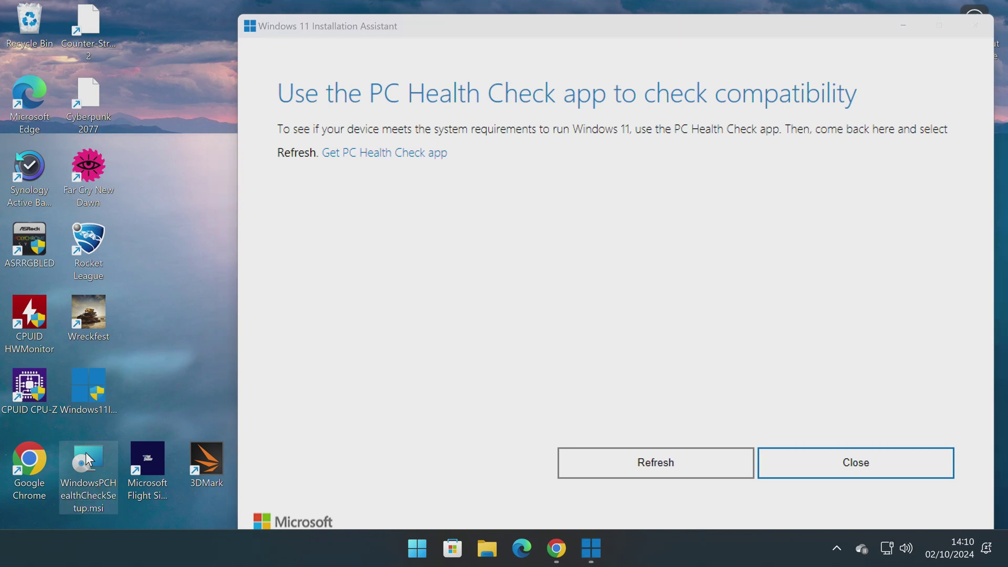
Step: Install Windows PC Health Check after accepting its licence terms, finishing with the app open
{"action": "double_click", "coordinate": [86, 452]}
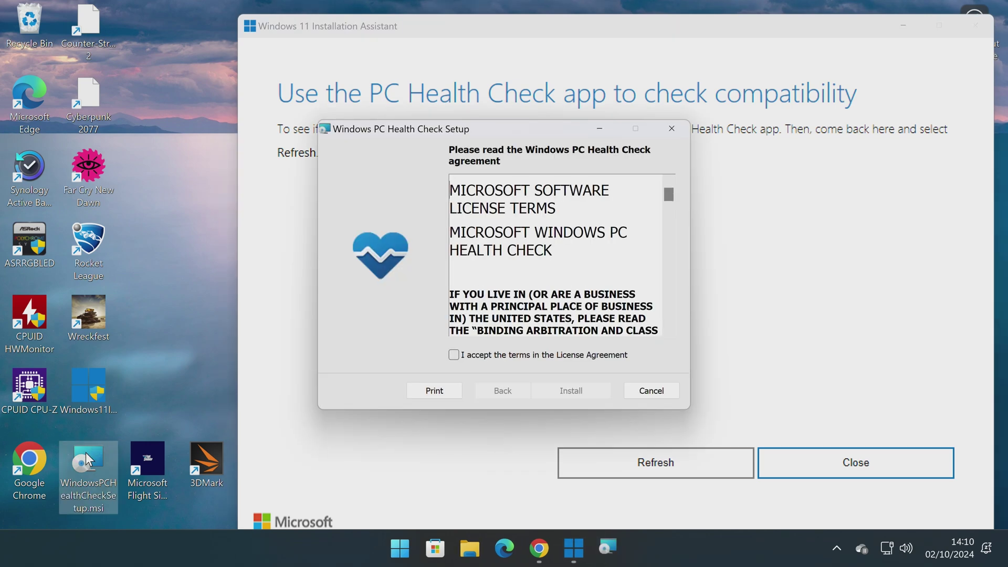
{"action": "left_click", "coordinate": [467, 357]}
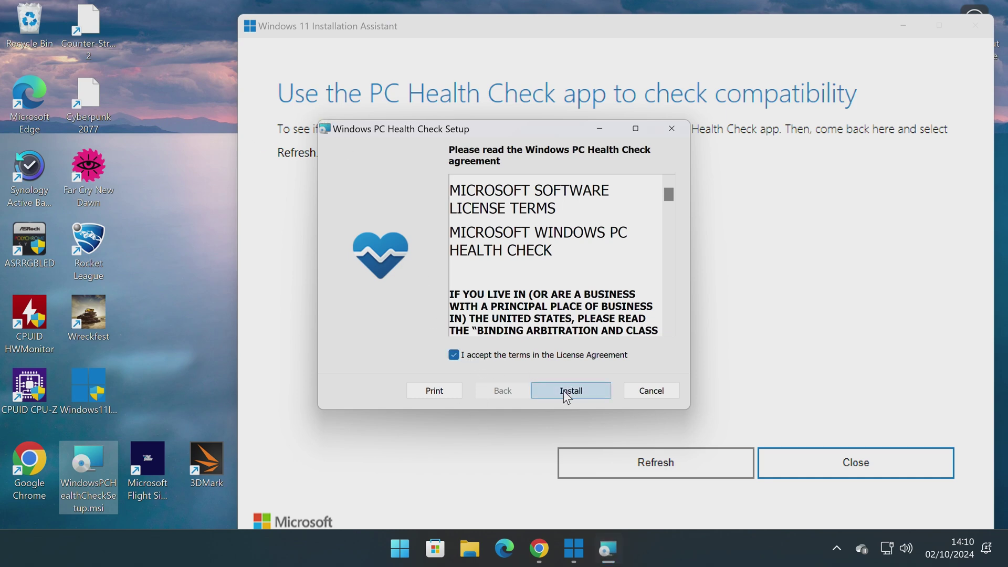
{"action": "left_click", "coordinate": [565, 394]}
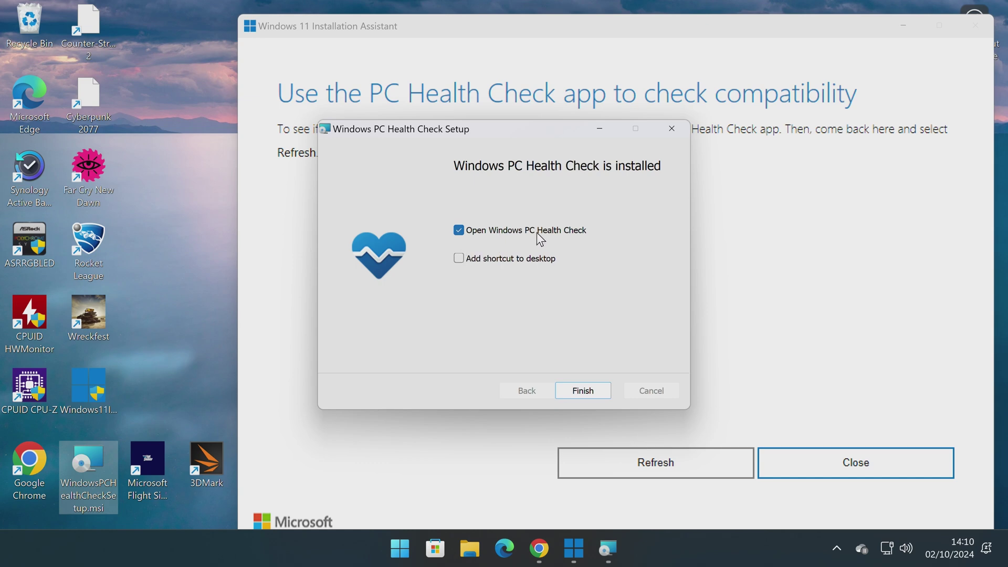
{"action": "left_click", "coordinate": [573, 396]}
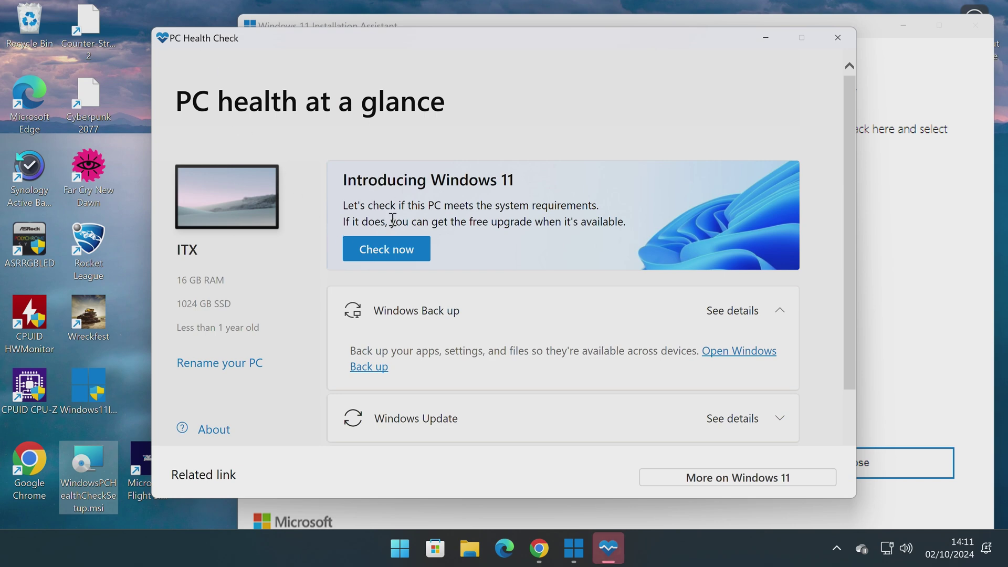
Step: Run the Windows 11 check, review all requirement results, then close PC Health Check
{"action": "left_click", "coordinate": [395, 249]}
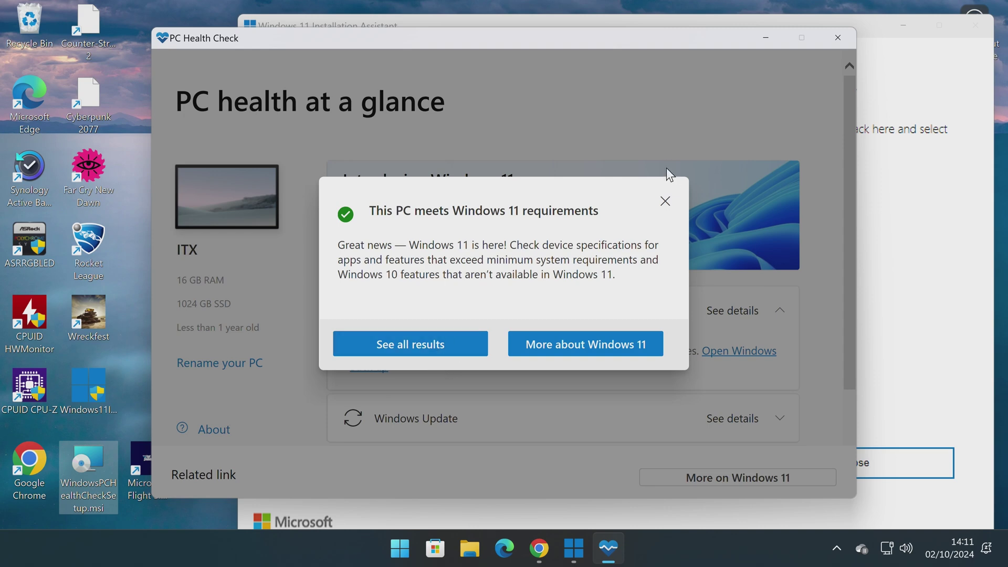
{"action": "left_click", "coordinate": [427, 342]}
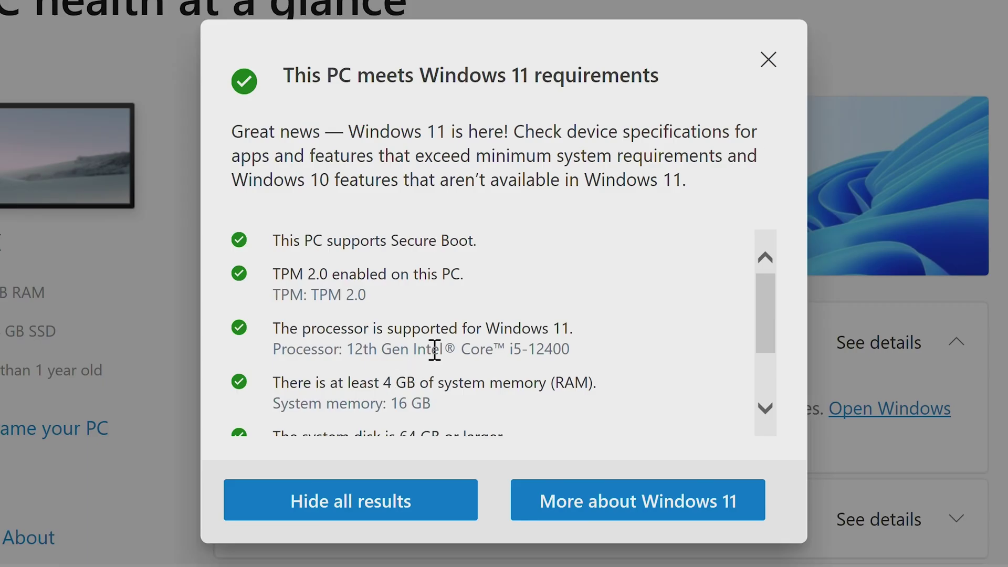
{"action": "scroll", "coordinate": [446, 346], "scroll_direction": "down", "scroll_amount": 1}
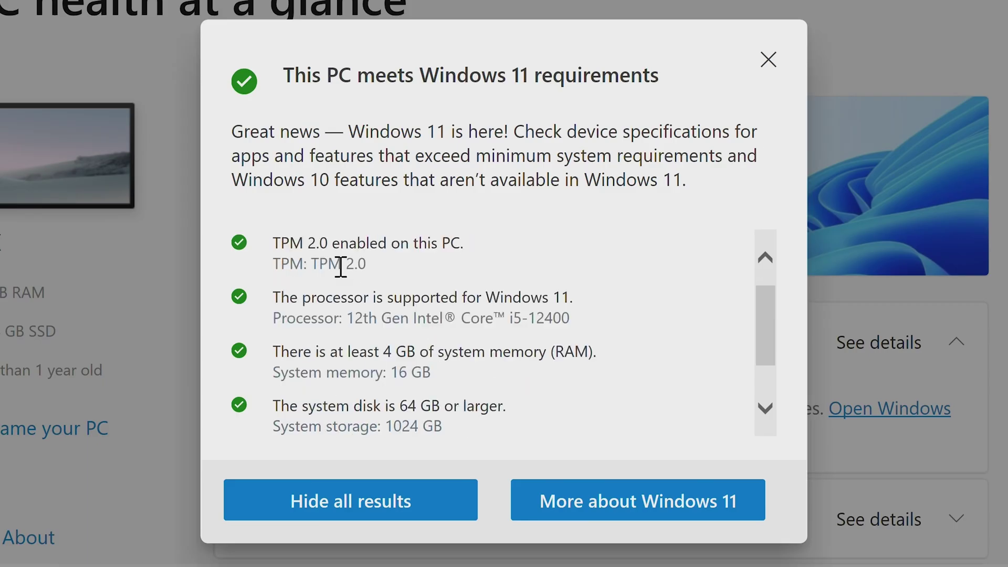
{"action": "scroll", "coordinate": [356, 286], "scroll_direction": "up", "scroll_amount": 1}
{"action": "scroll", "coordinate": [401, 326], "scroll_direction": "down", "scroll_amount": 1}
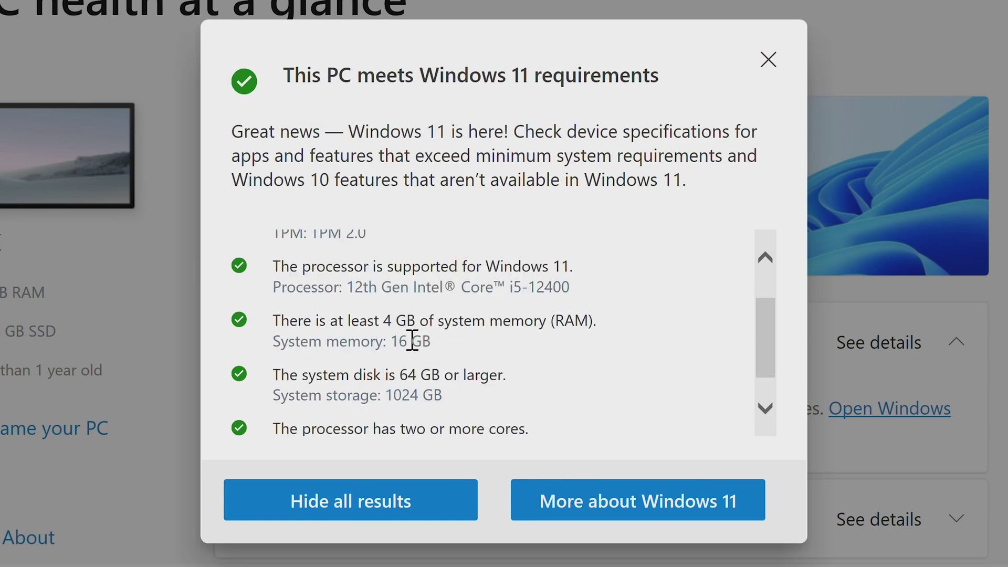
{"action": "scroll", "coordinate": [402, 328], "scroll_direction": "down", "scroll_amount": 1}
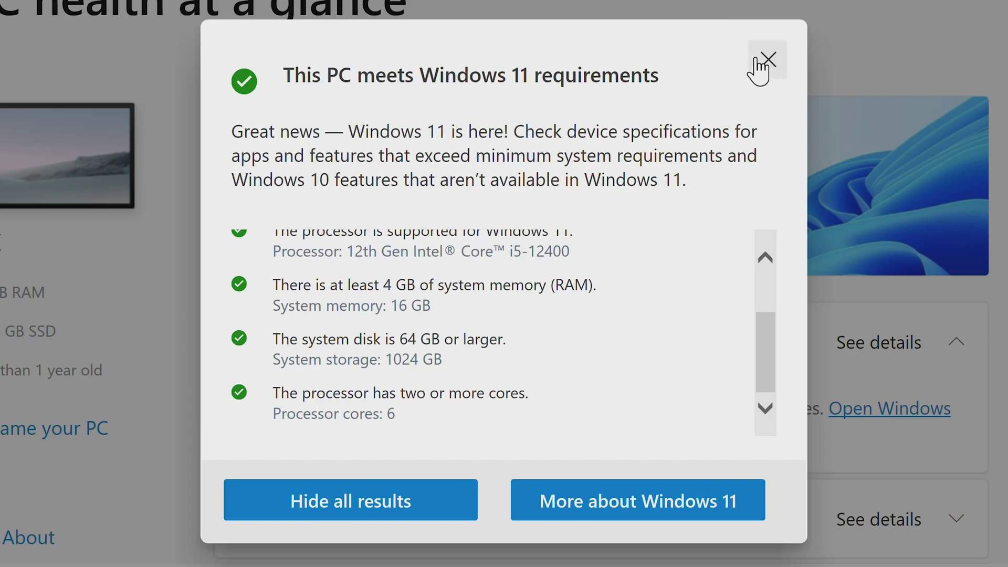
{"action": "left_click", "coordinate": [767, 62]}
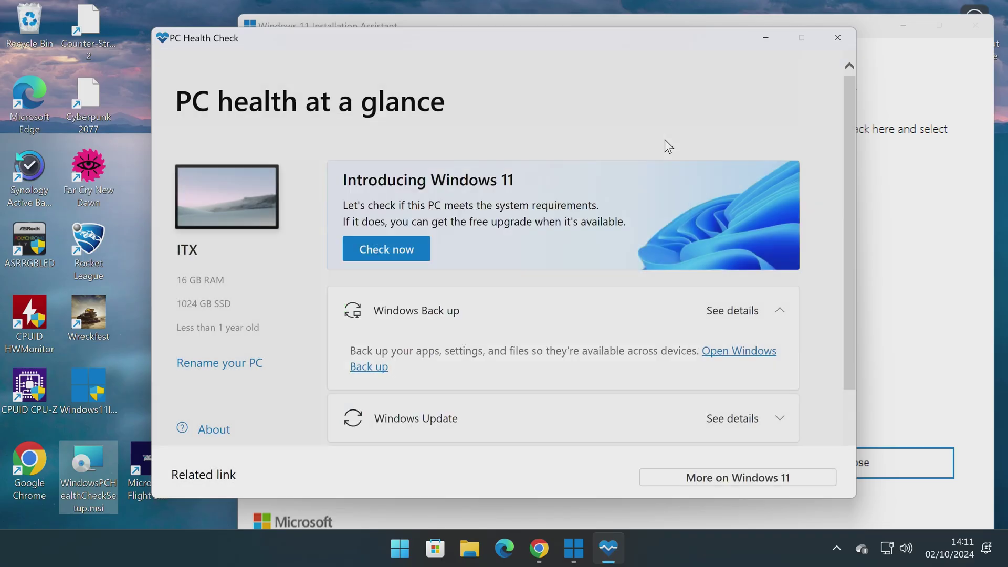
{"action": "left_click", "coordinate": [837, 38]}
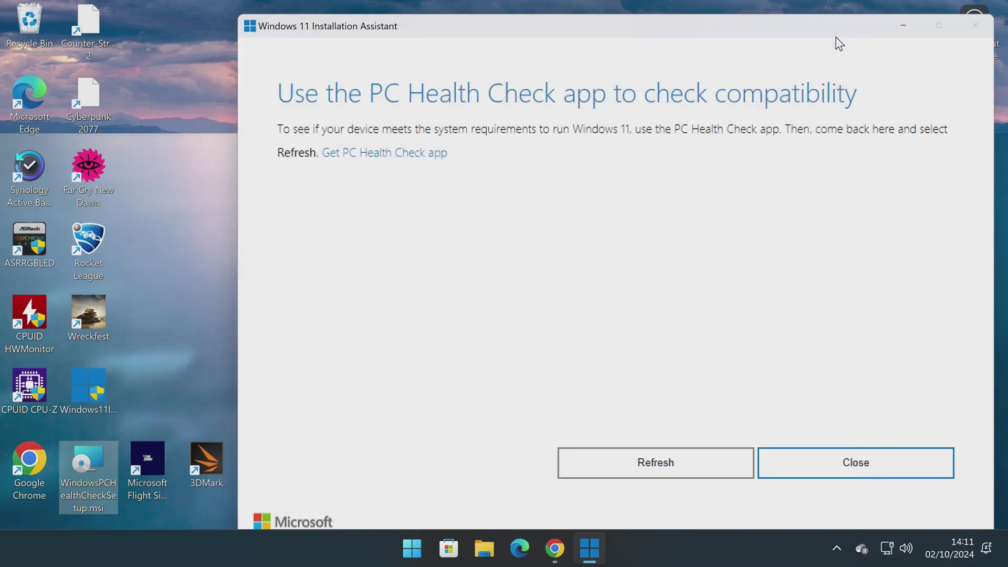
Step: Refresh the assistant's compatibility check, then accept the licence and install Windows 11
{"action": "left_click", "coordinate": [641, 472]}
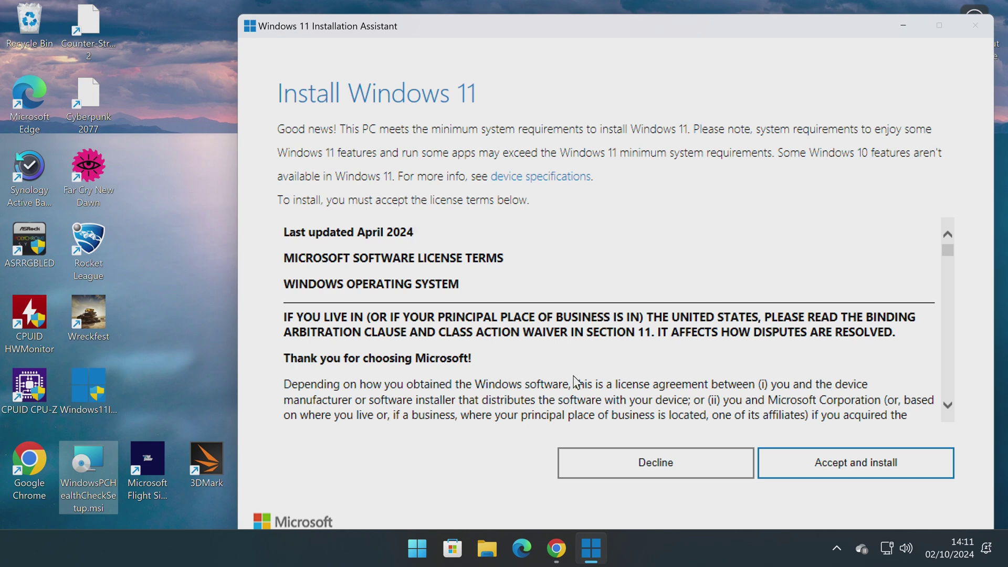
{"action": "left_click", "coordinate": [808, 479]}
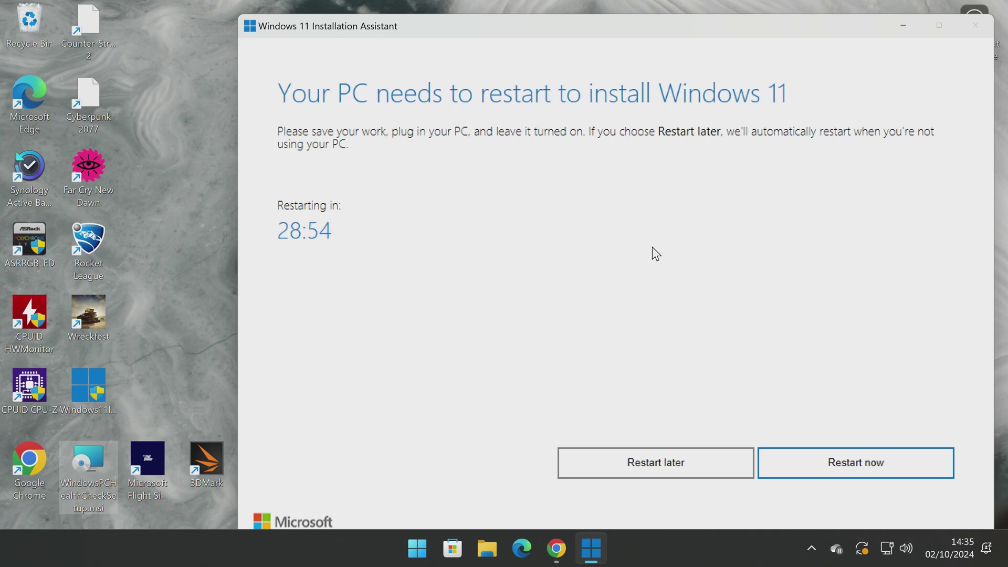
Step: Restart now and confirm the sign-out warning so the Windows 11 install finishes
{"action": "left_click", "coordinate": [825, 475]}
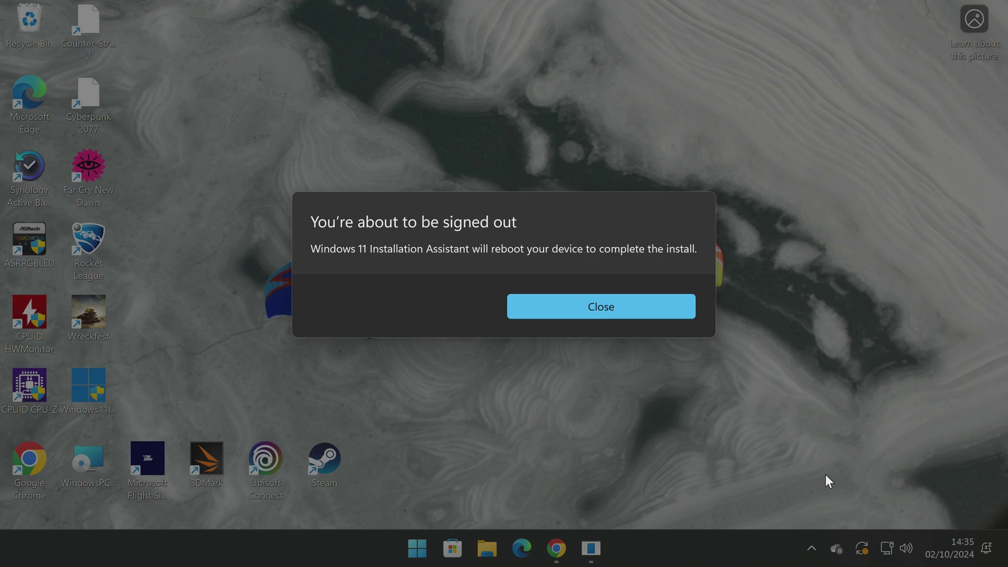
{"action": "left_click", "coordinate": [620, 314]}
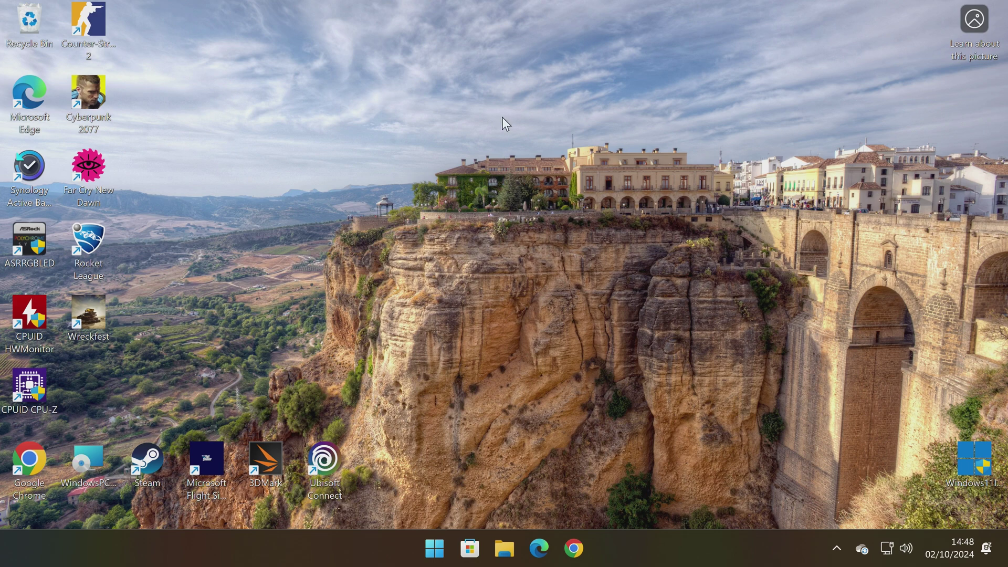
Step: Check the Properties of Windows.old on Local Disk (C:): 38.0 GB, 369,094 files
{"action": "left_click", "coordinate": [505, 548]}
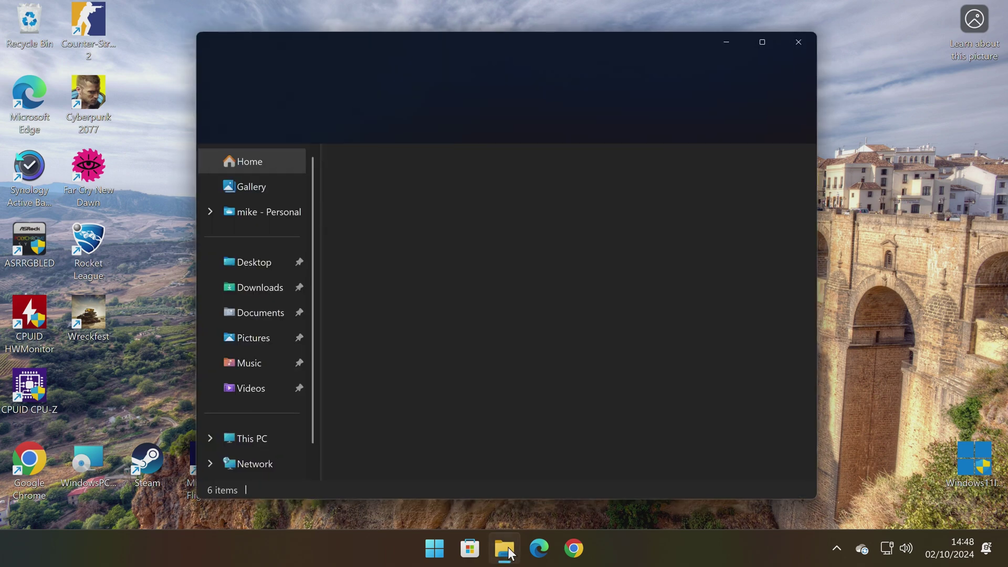
{"action": "scroll", "coordinate": [284, 343], "scroll_direction": "down", "scroll_amount": 1}
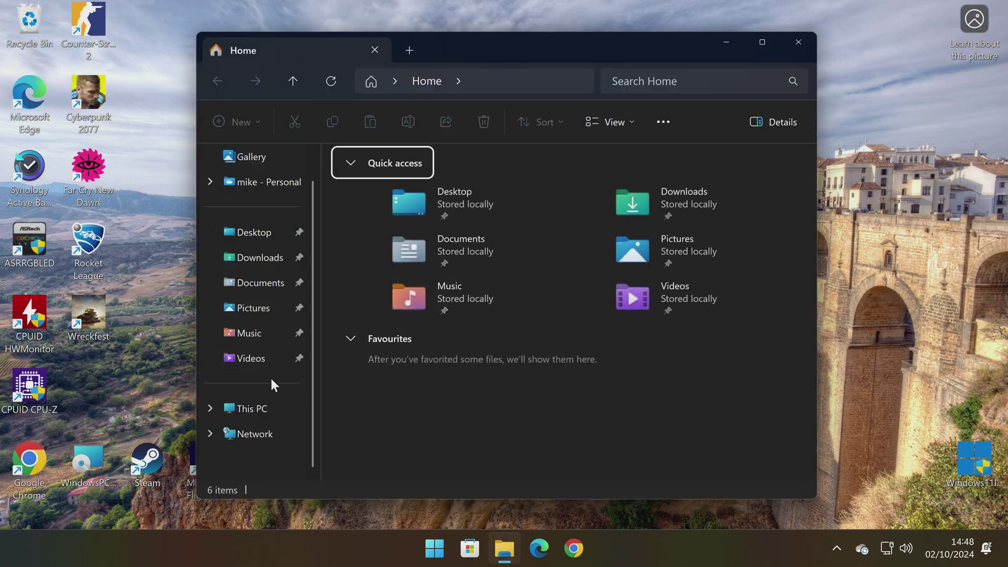
{"action": "left_click", "coordinate": [257, 410]}
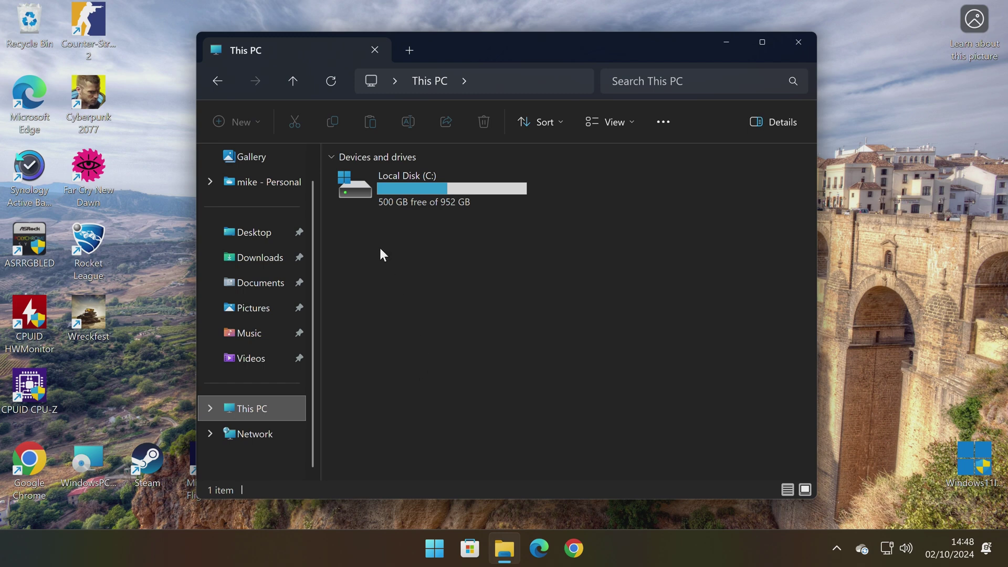
{"action": "double_click", "coordinate": [361, 197]}
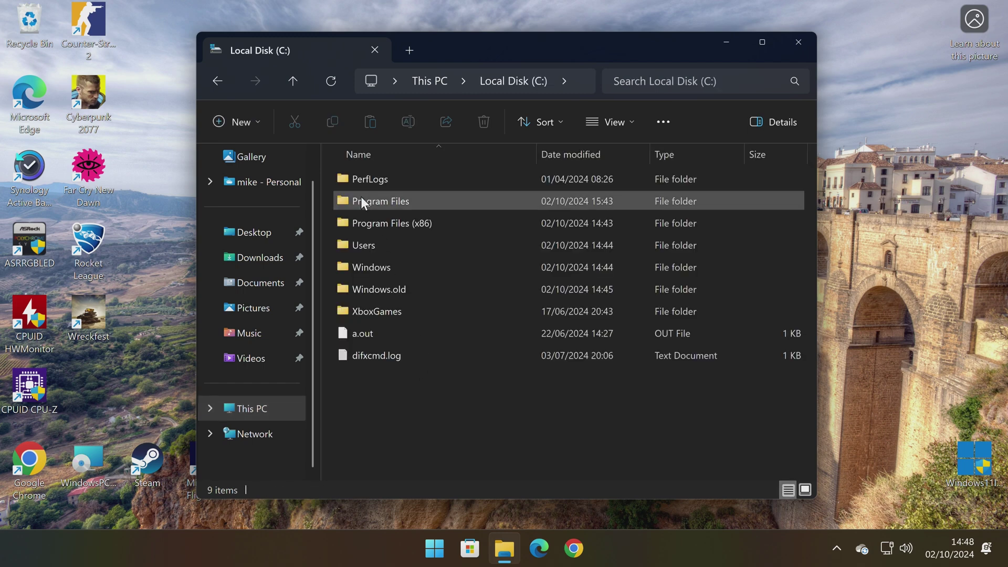
{"action": "left_click", "coordinate": [370, 292]}
{"action": "right_click", "coordinate": [369, 292]}
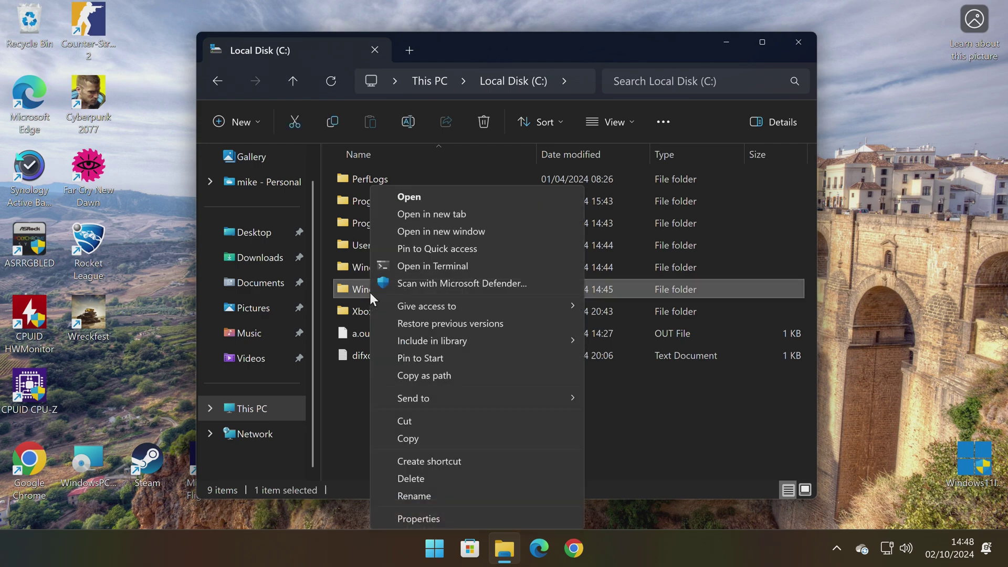
{"action": "left_click", "coordinate": [449, 519]}
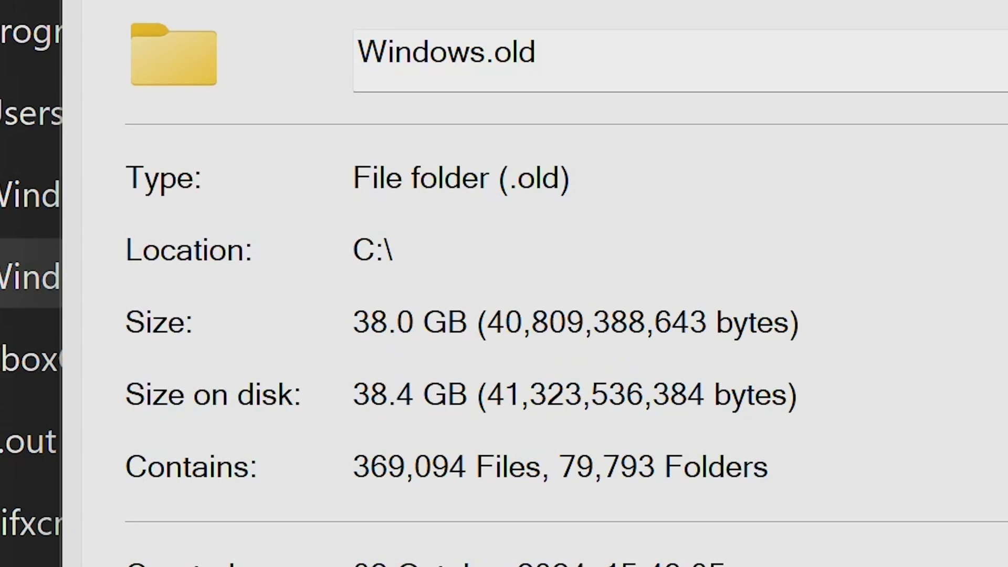
{"action": "key", "text": "Escape"}
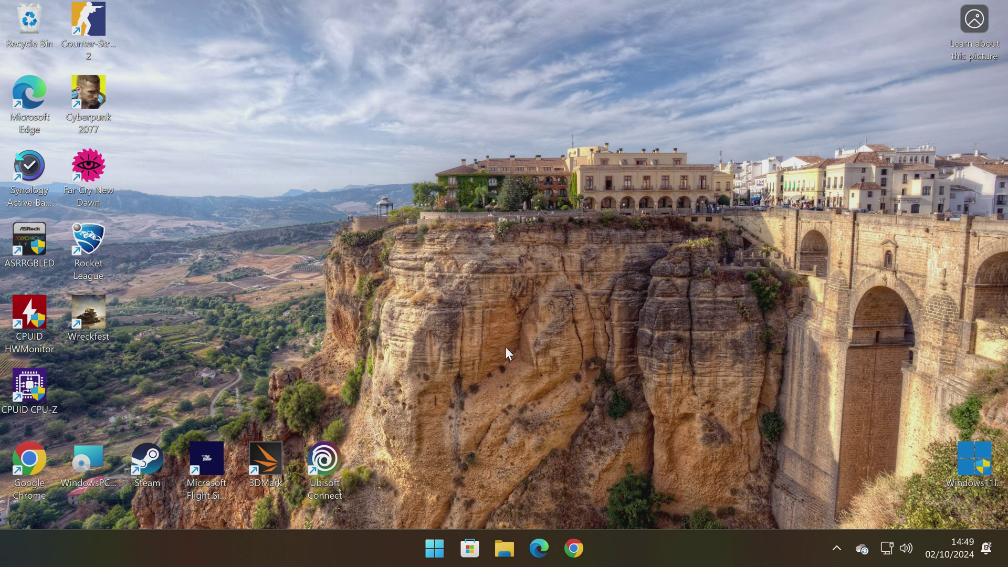
Step: Open Settings > System > Storage for Local Disk (C:) and scroll to Storage management's cleanup recommendations
{"action": "left_click", "coordinate": [445, 548]}
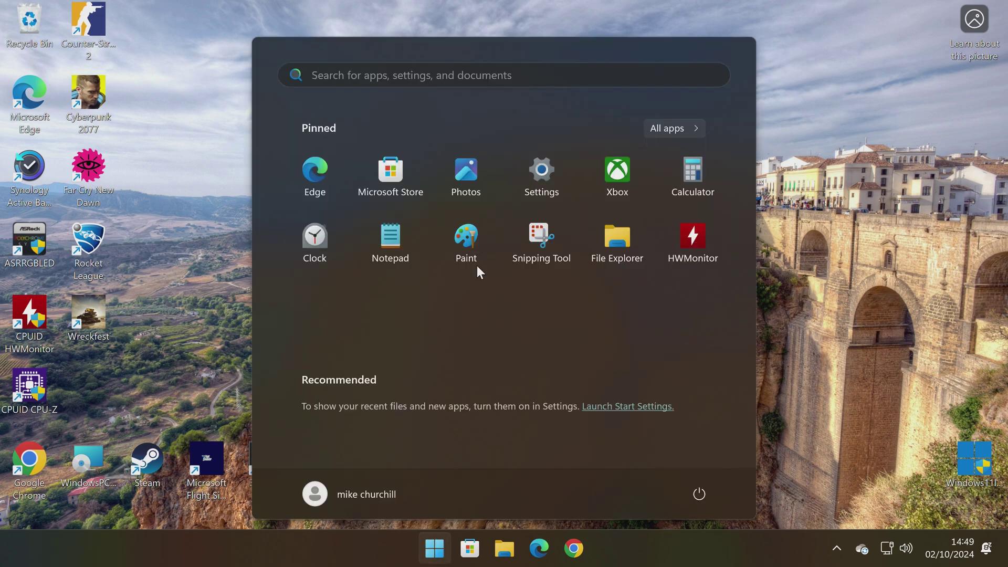
{"action": "left_click", "coordinate": [548, 178]}
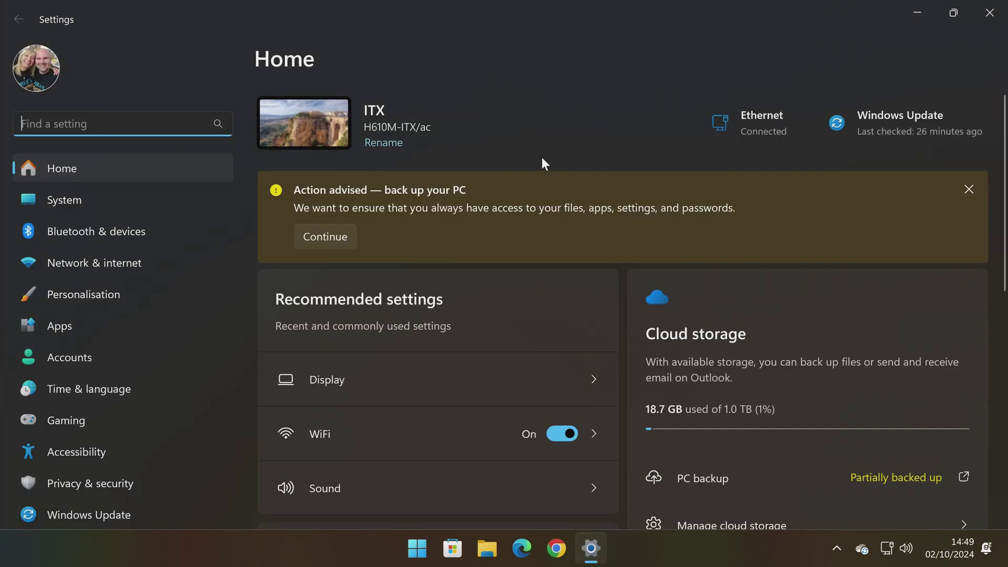
{"action": "left_click", "coordinate": [74, 200]}
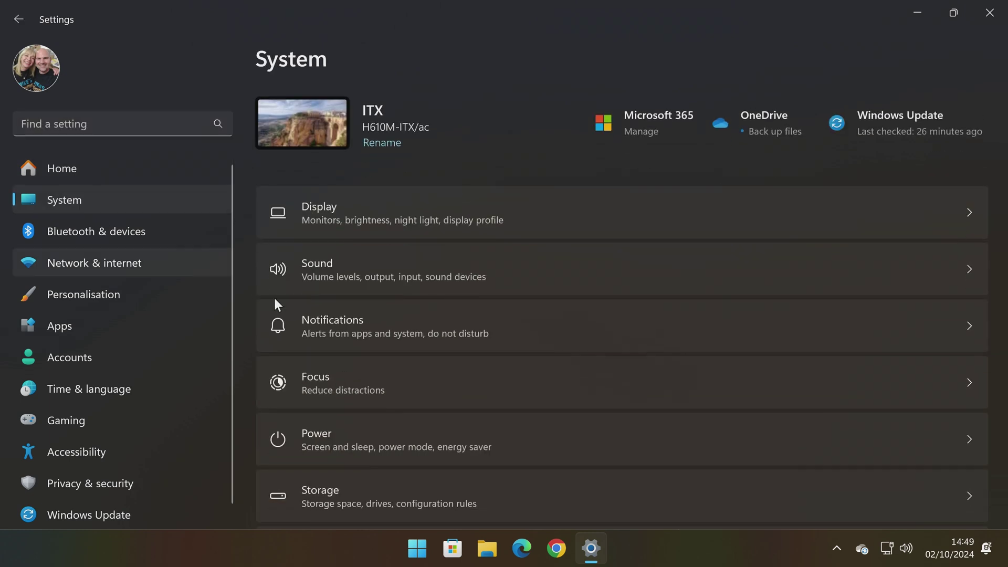
{"action": "scroll", "coordinate": [393, 349], "scroll_direction": "down", "scroll_amount": 3}
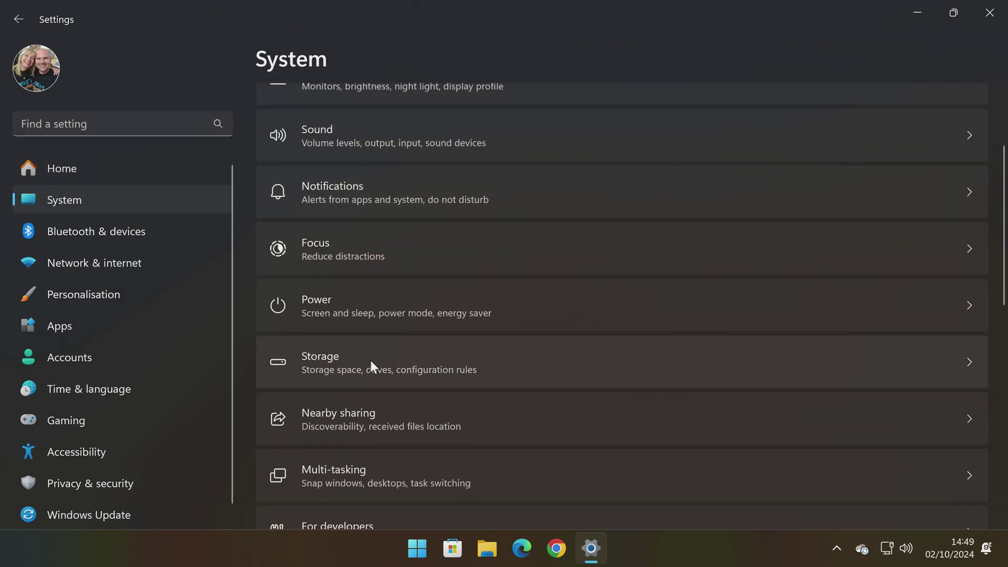
{"action": "left_click", "coordinate": [370, 361]}
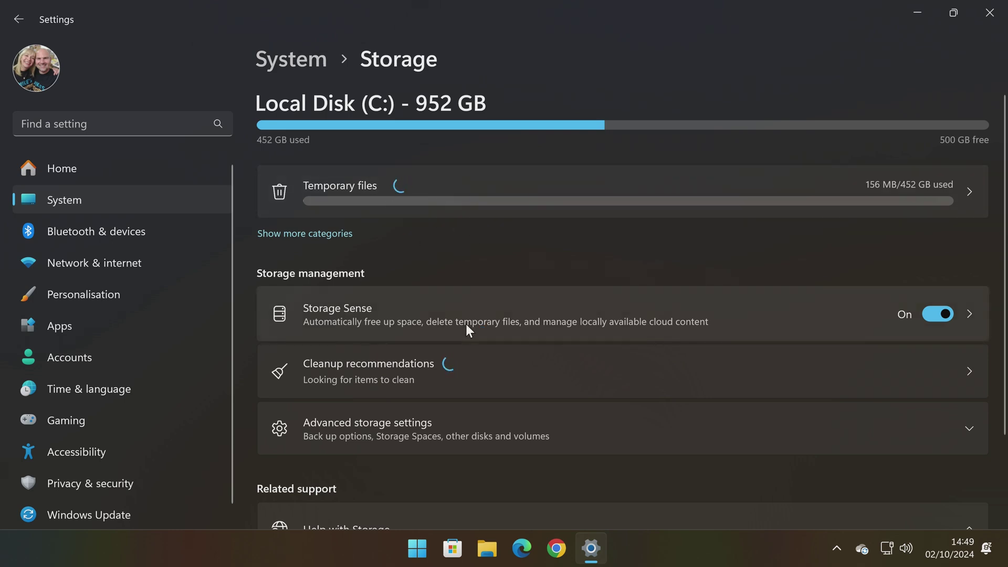
{"action": "scroll", "coordinate": [650, 284], "scroll_direction": "down", "scroll_amount": 3}
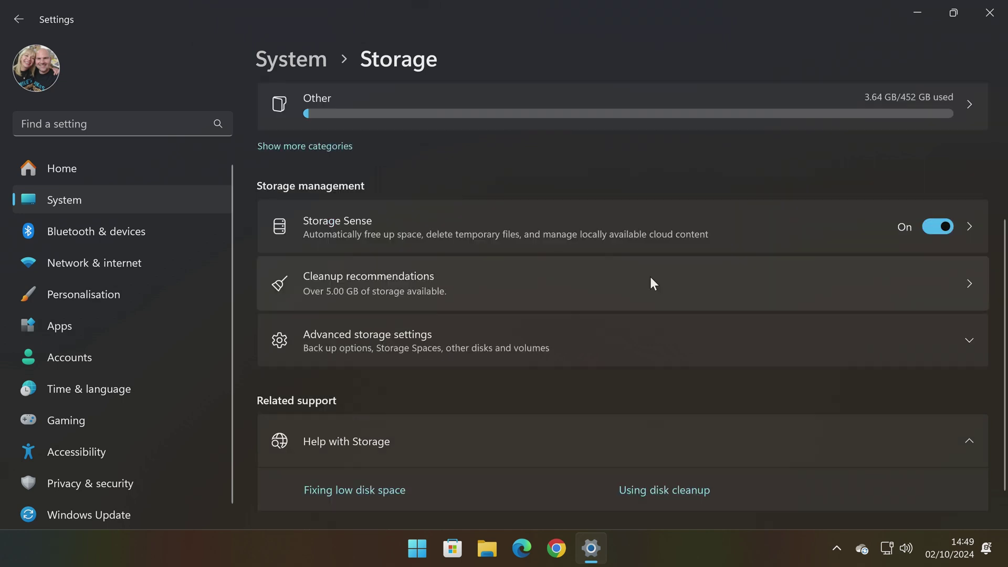
Step: In Cleanup recommendations, select only Previous Windows installation(s), leaving Downloads unticked, and confirm the 24.7 GB cleanup
{"action": "left_click", "coordinate": [967, 289]}
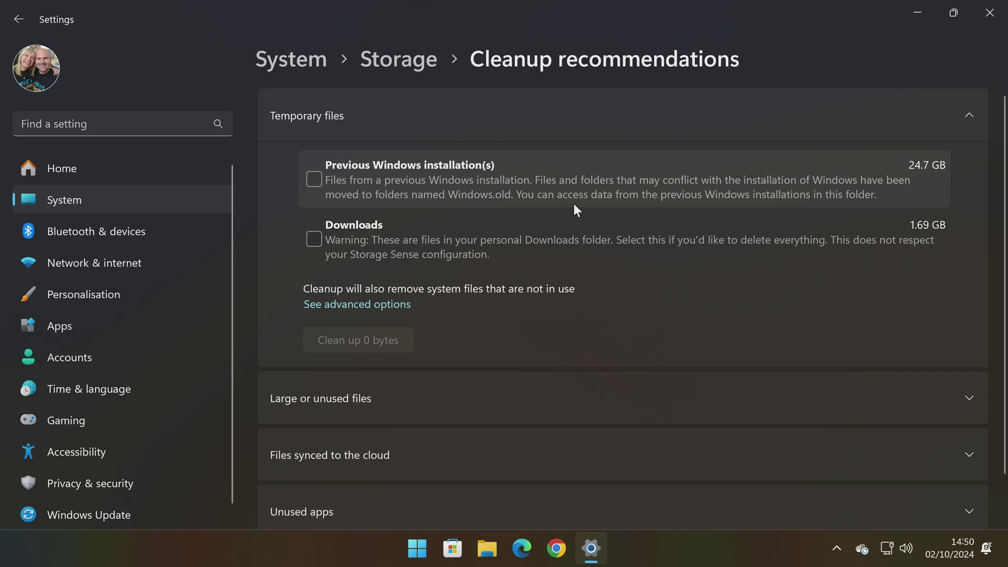
{"action": "left_click", "coordinate": [313, 179]}
{"action": "left_click", "coordinate": [314, 237]}
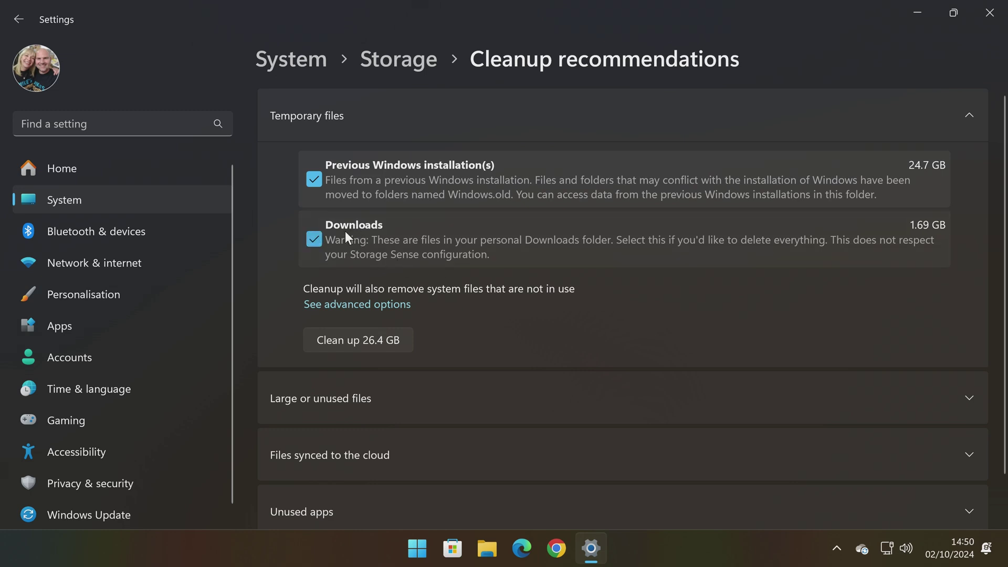
{"action": "left_click", "coordinate": [314, 241]}
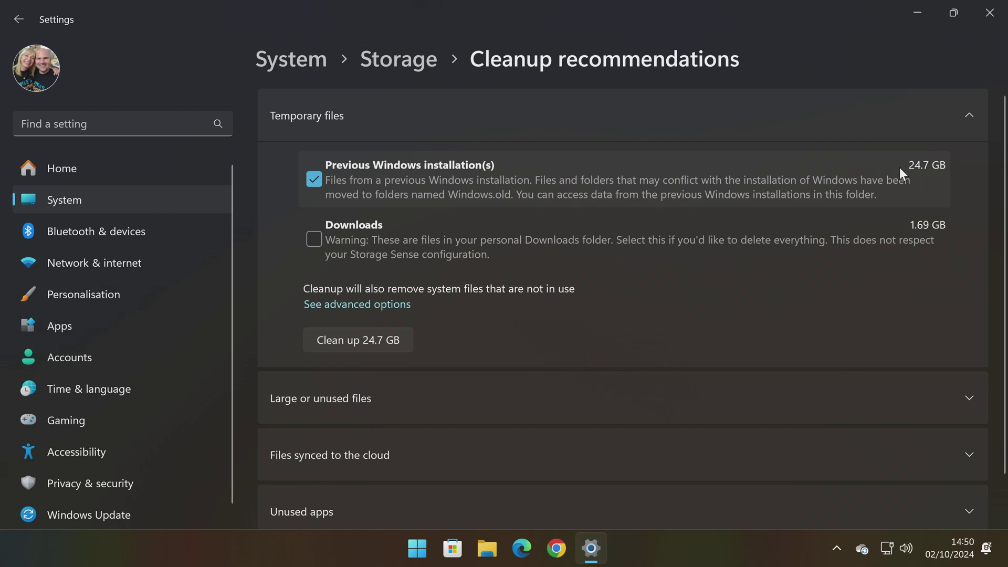
{"action": "left_click", "coordinate": [348, 341]}
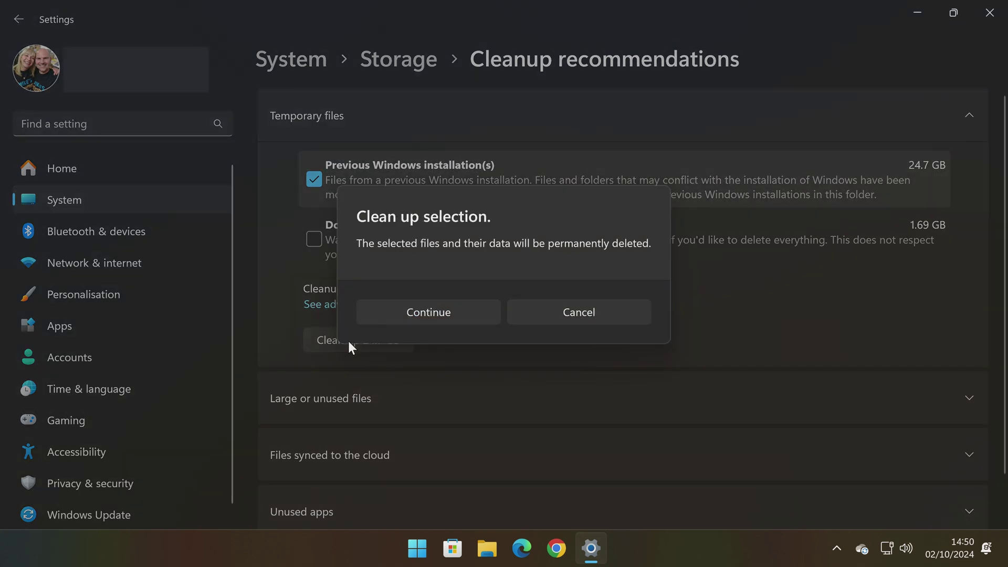
{"action": "left_click", "coordinate": [442, 313]}
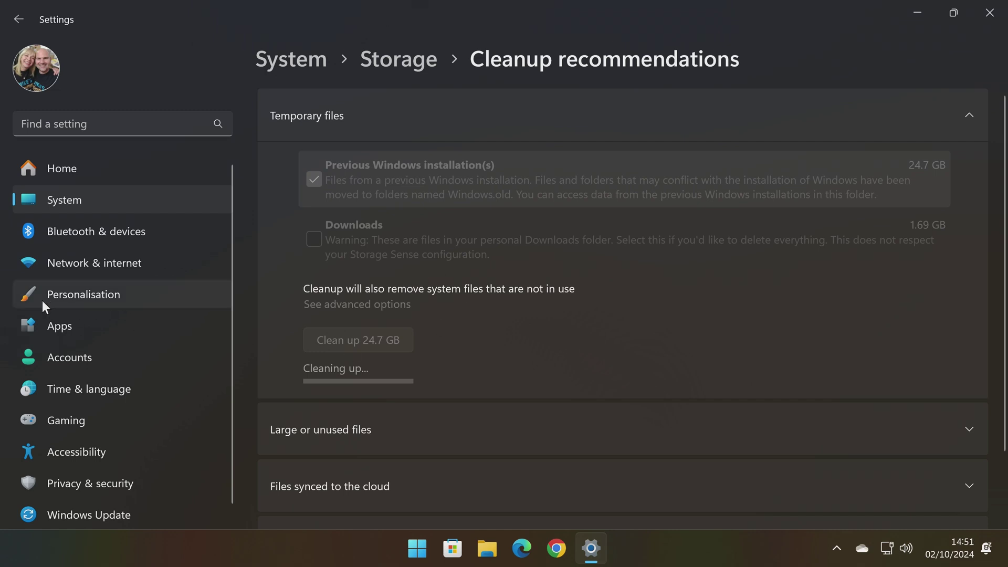
Step: Set the Personalisation background to a black solid colour and close Settings
{"action": "left_click", "coordinate": [55, 292]}
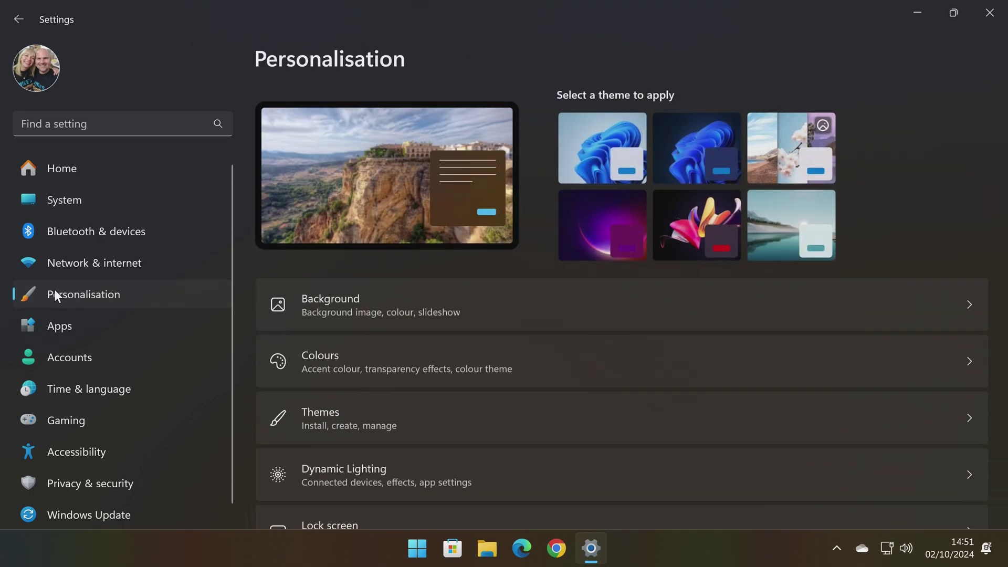
{"action": "left_click", "coordinate": [420, 307]}
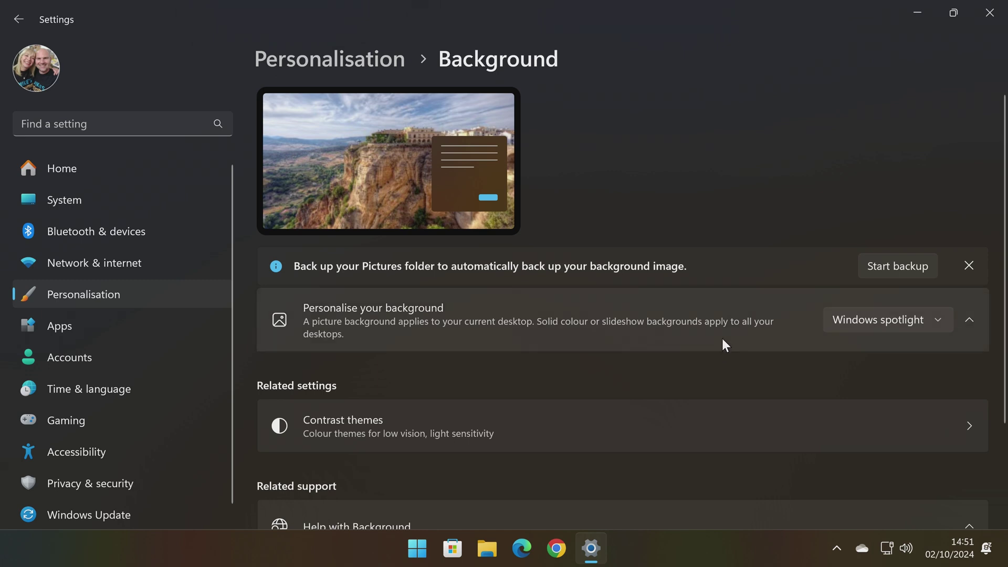
{"action": "left_click", "coordinate": [904, 318]}
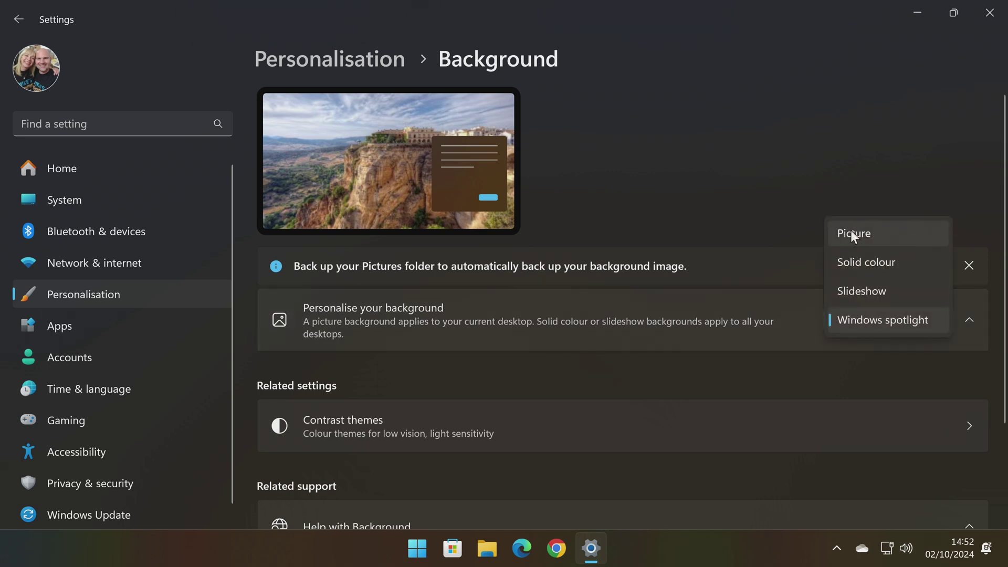
{"action": "left_click", "coordinate": [863, 263]}
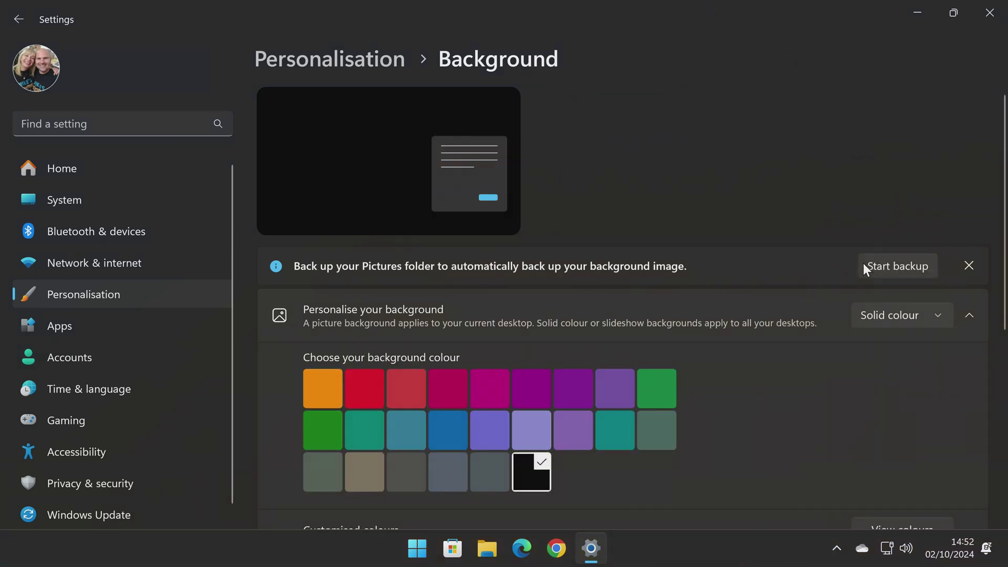
{"action": "left_click", "coordinate": [989, 12]}
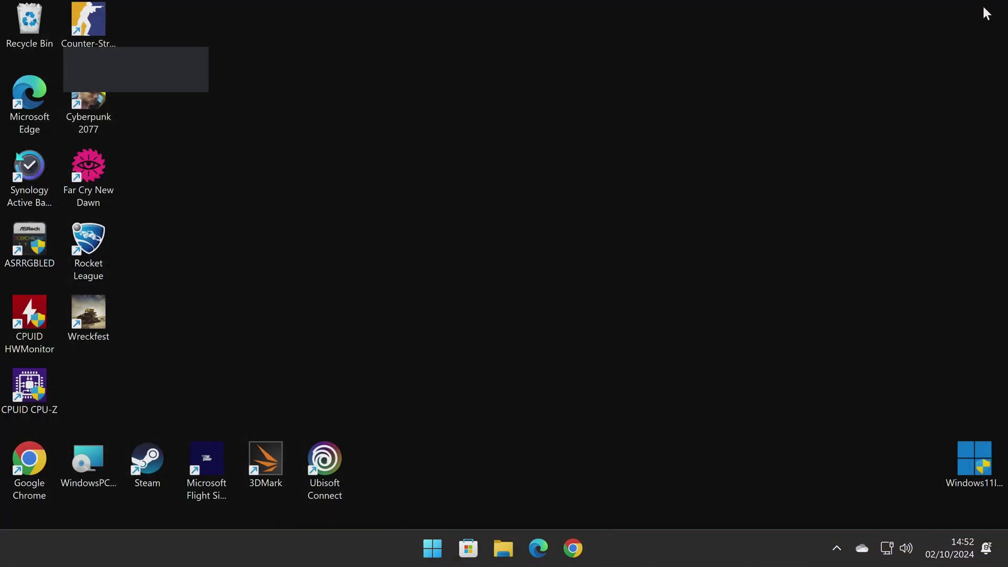